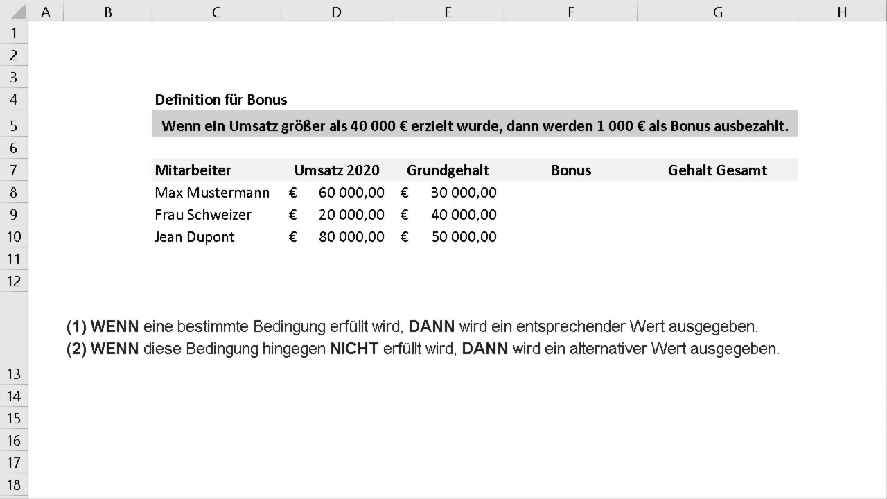
# Start typing =WENN( into Bonus cell F8.
pyautogui.click(567, 194)
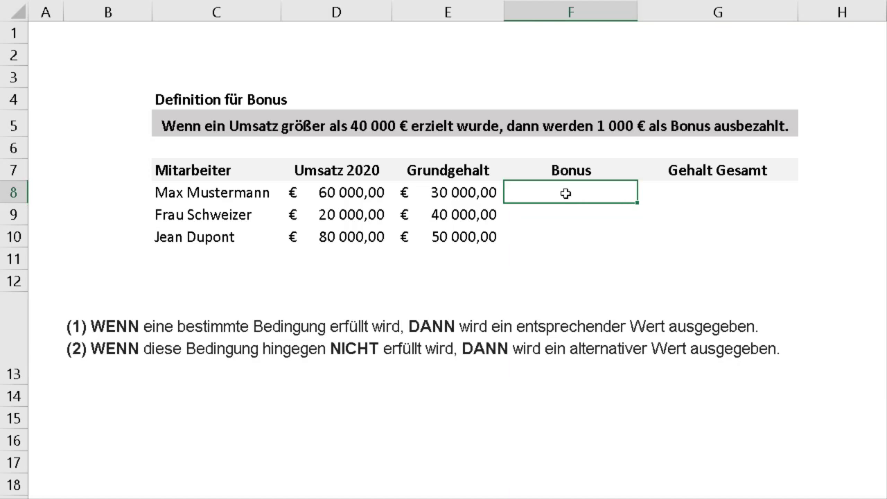
pyautogui.doubleClick(566, 194)
pyautogui.write('=W')
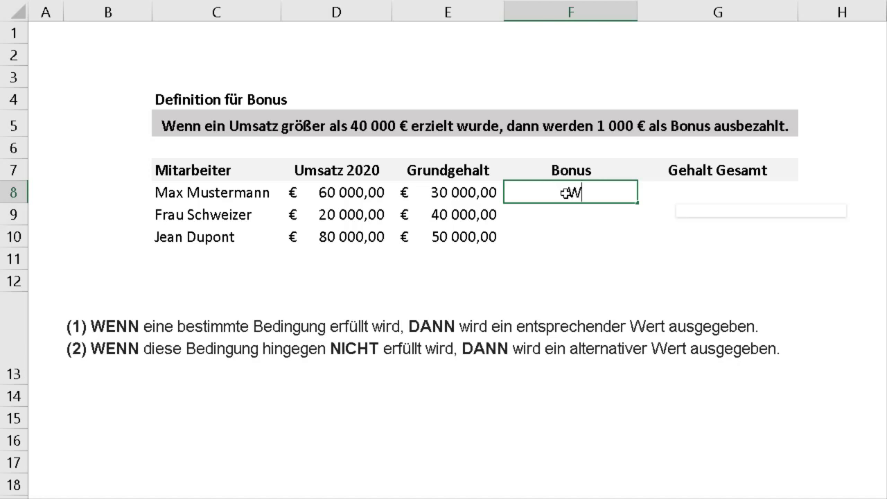
pyautogui.write('ENN')
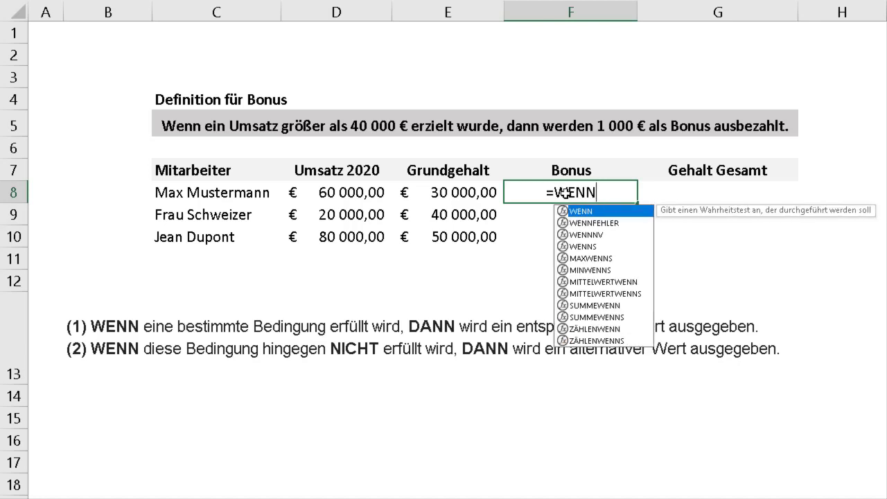
pyautogui.write('(')
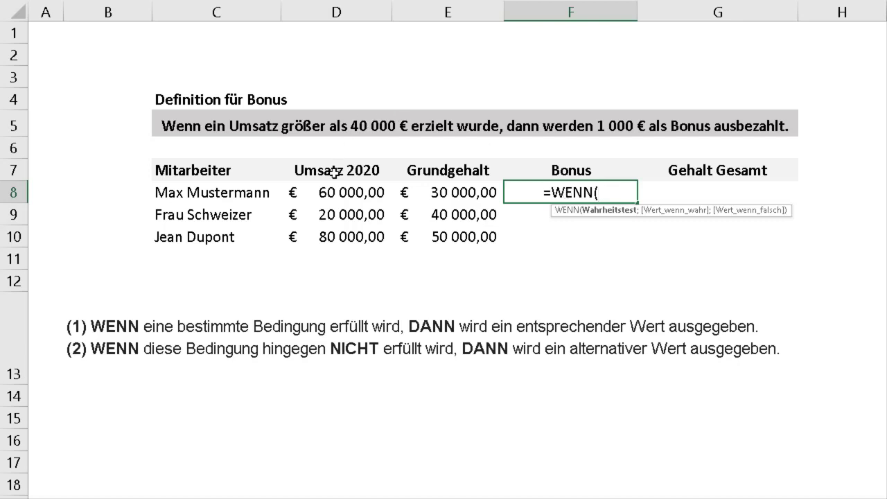
# Complete and enter =WENN(D8>40000;1000;0) in F8, which displays € 1 000,00.
pyautogui.click(336, 194)
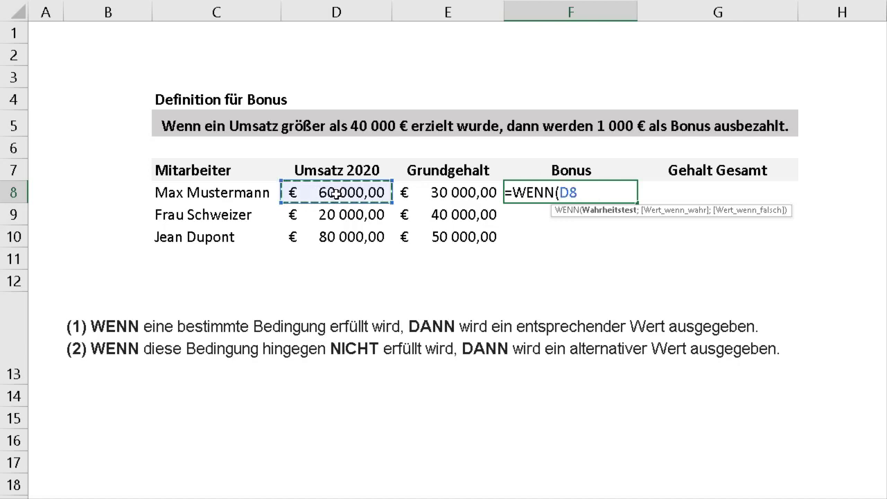
pyautogui.write('>')
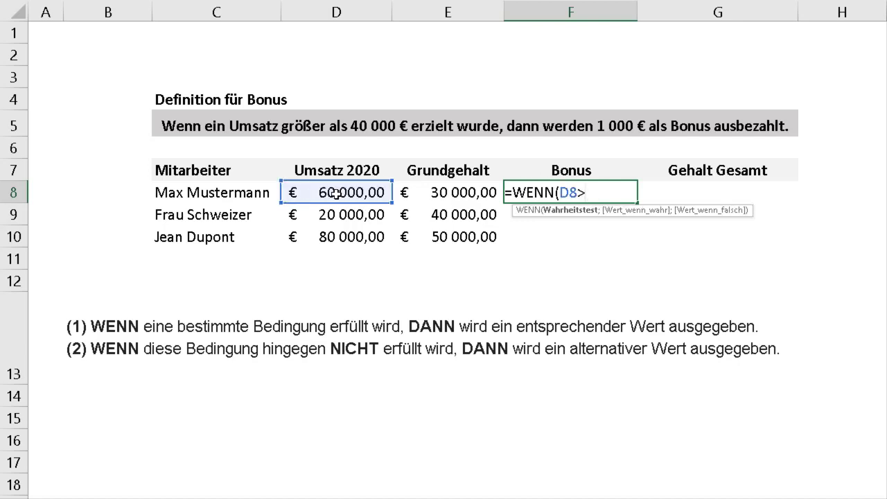
pyautogui.write('40')
pyautogui.write('000')
pyautogui.write(';')
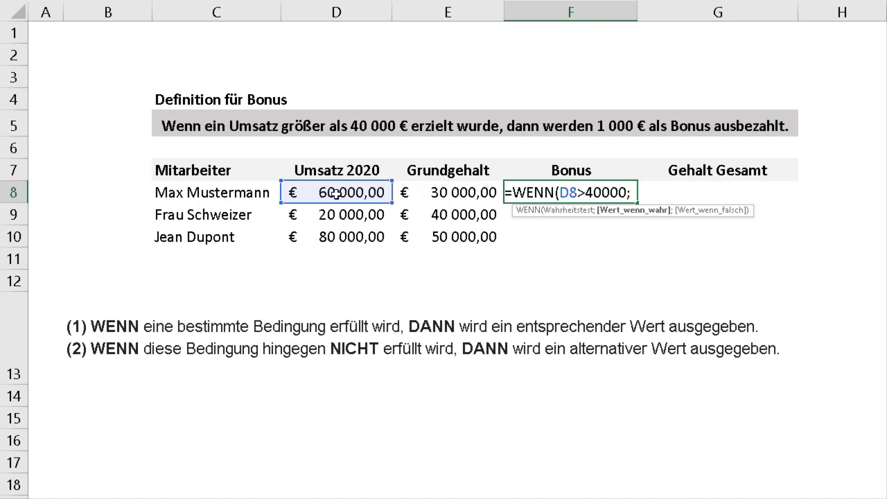
pyautogui.write('1')
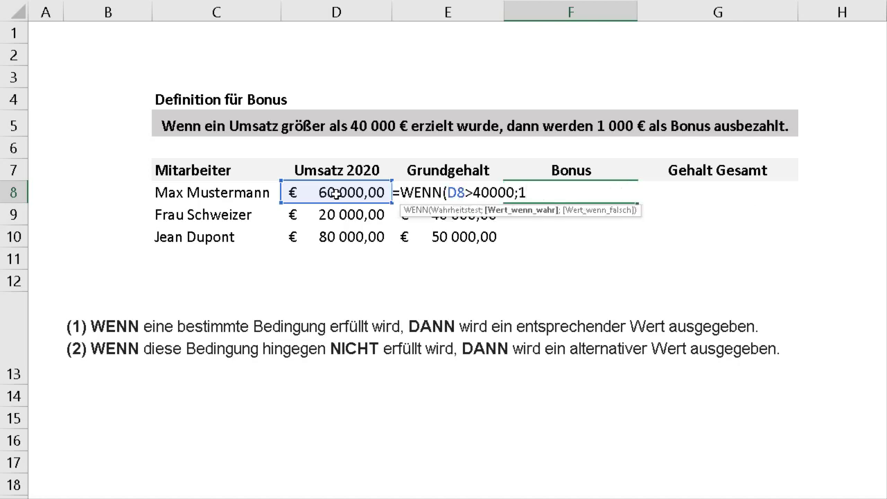
pyautogui.write('000')
pyautogui.write(';')
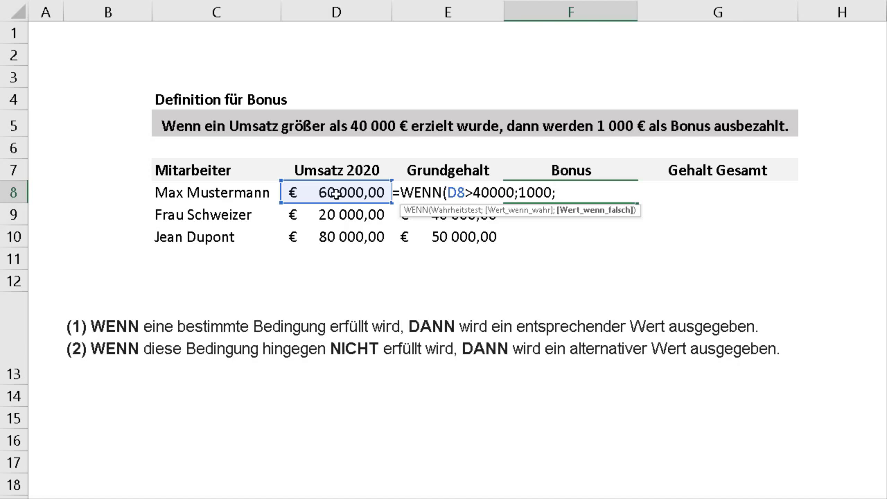
pyautogui.write('0')
pyautogui.write(')')
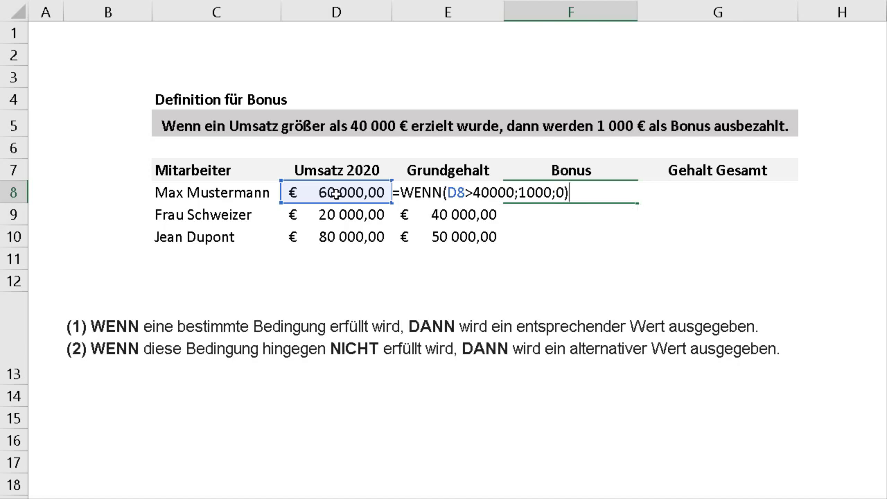
pyautogui.press('Return')
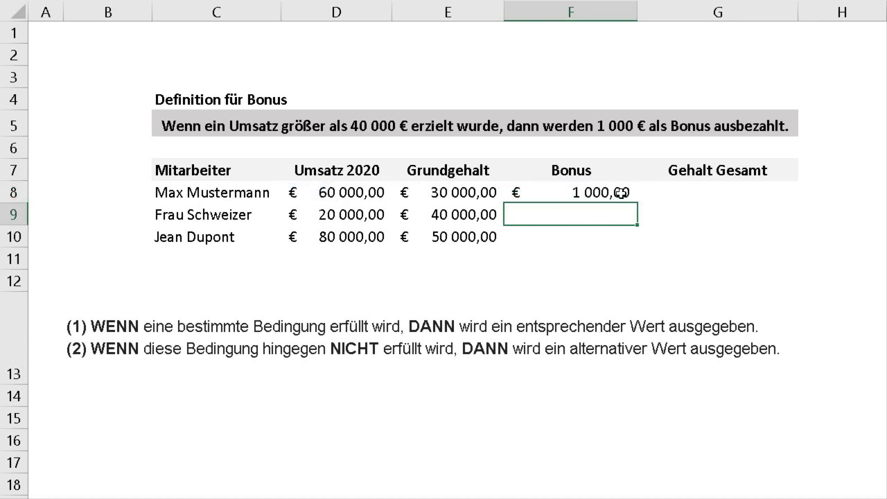
pyautogui.click(617, 193)
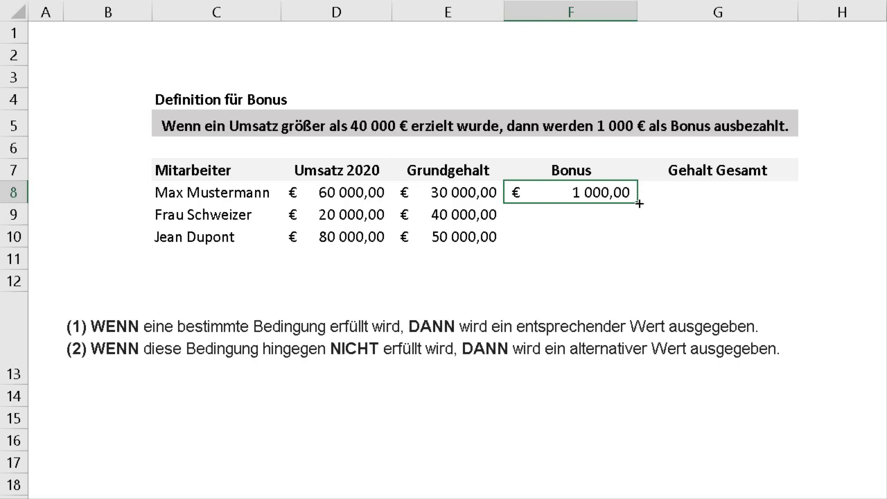
# Fill F8's formula down to F10 and check F9 shows € - and F10 € 1 000,00.
pyautogui.moveTo(639, 202); pyautogui.dragTo(625, 242)
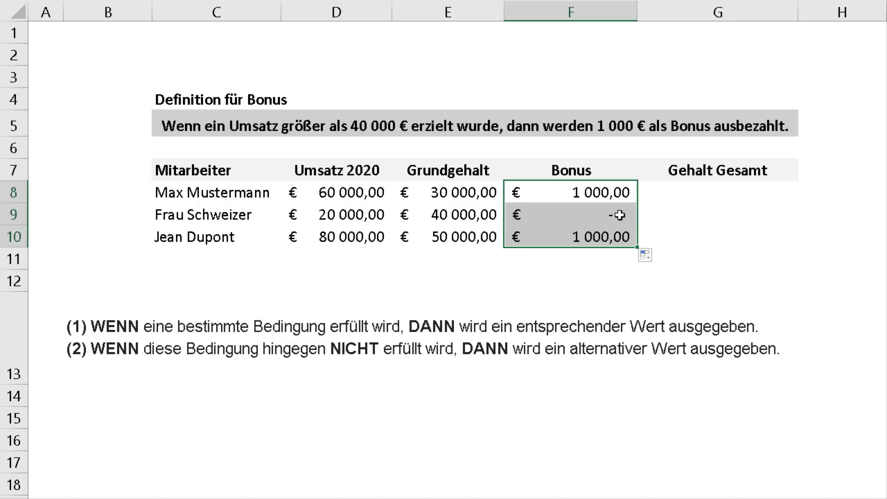
pyautogui.click(616, 217)
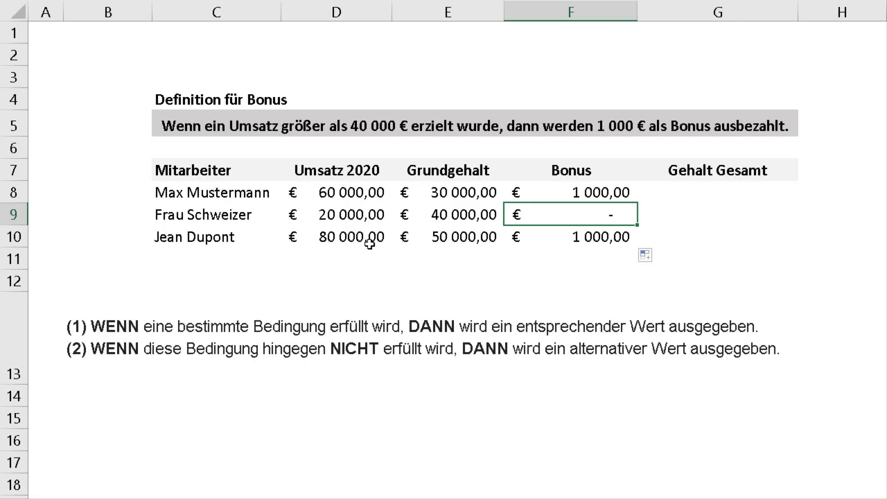
pyautogui.click(603, 237)
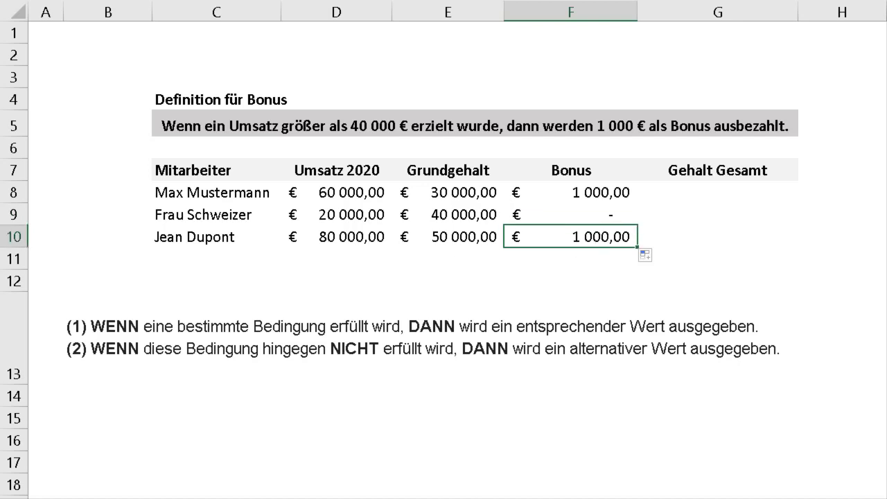